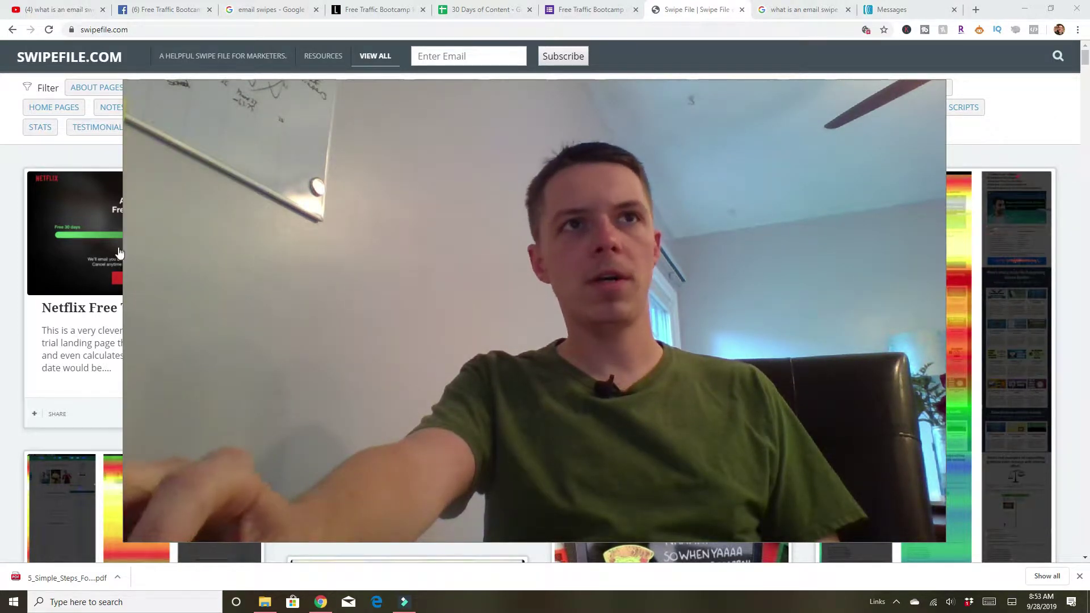
Filter Swipefile.com to the Emails category and scroll down to the Aweber Facebook Group card.
left_click_drag(163, 105, 621, 349)
left_click_drag(807, 450, 931, 477)
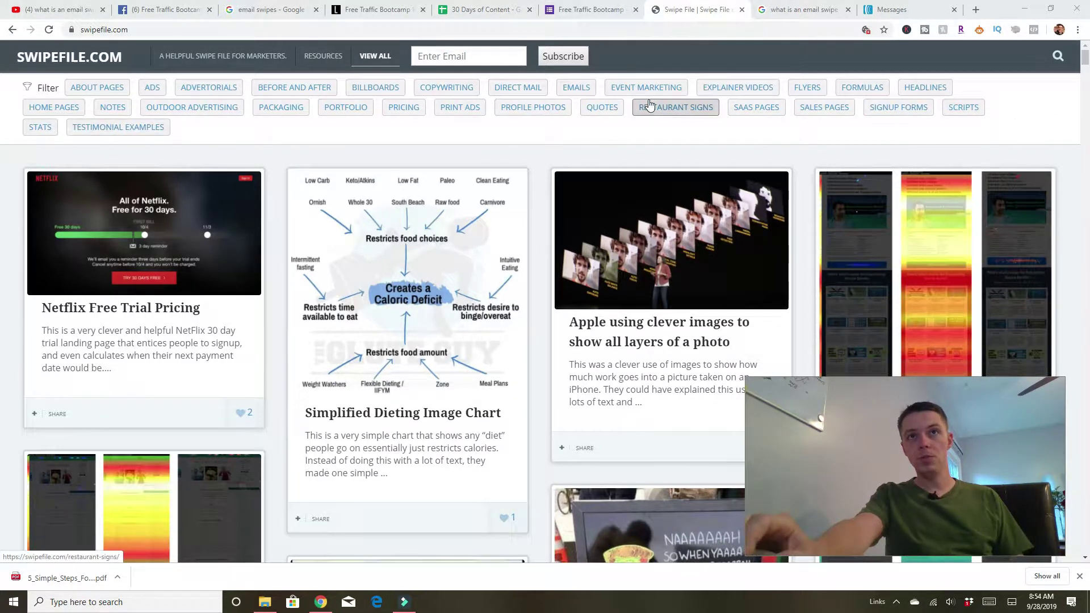
left_click(578, 89)
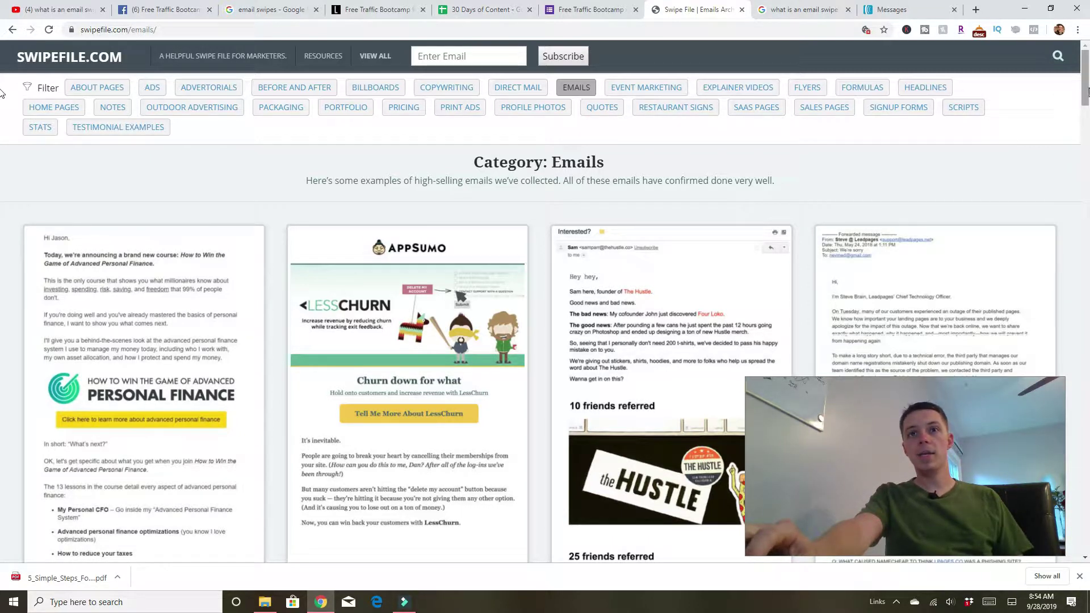
left_click_drag(1088, 91, 1087, 311)
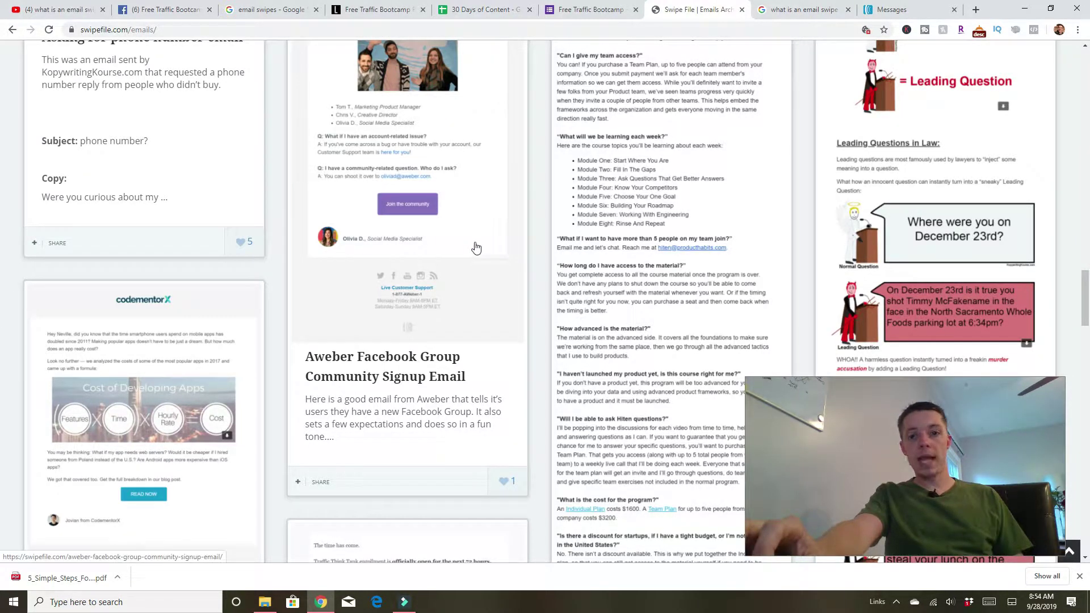
Open the Aweber Facebook Group Community Signup Email post and scroll to its Subject and Copy sections.
left_click(430, 139)
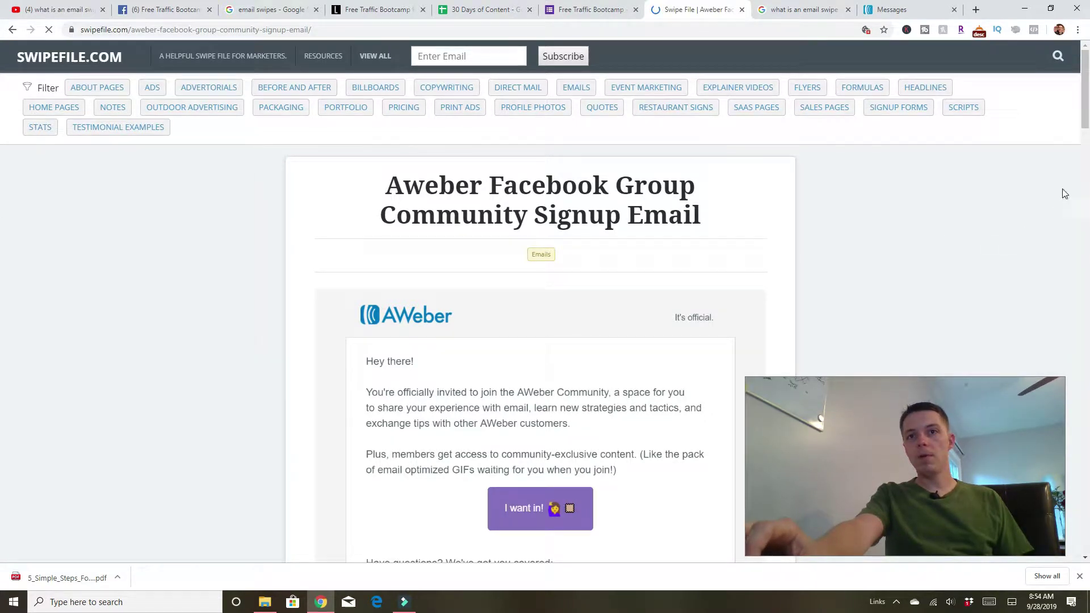
scroll(1, 95, "down", 1)
scroll(1, 99, "down", 2)
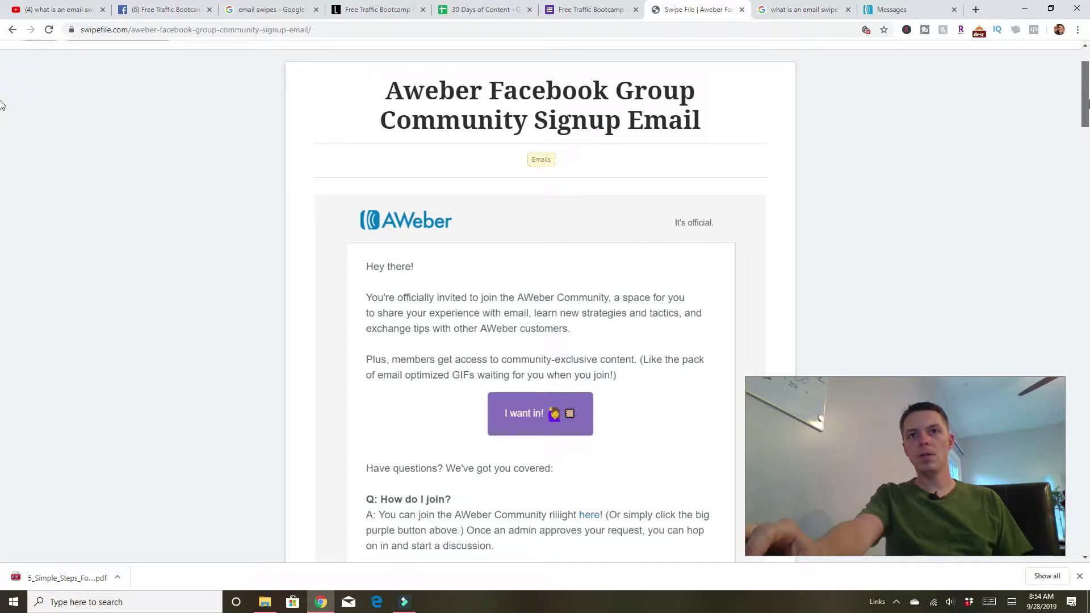
scroll(2, 105, "down", 1)
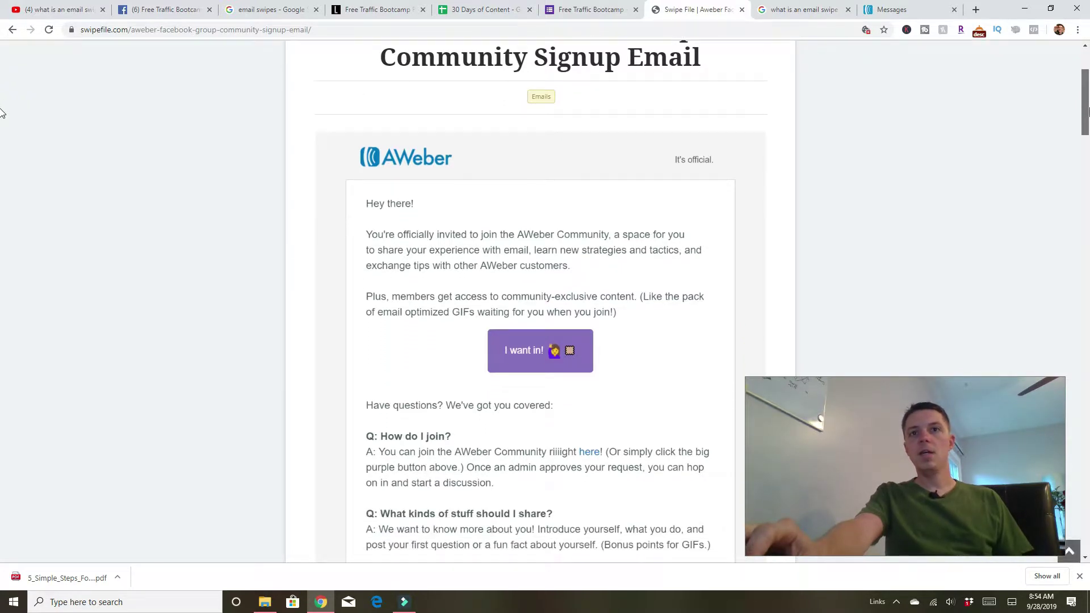
scroll(2, 113, "down", 1)
scroll(2, 118, "down", 2)
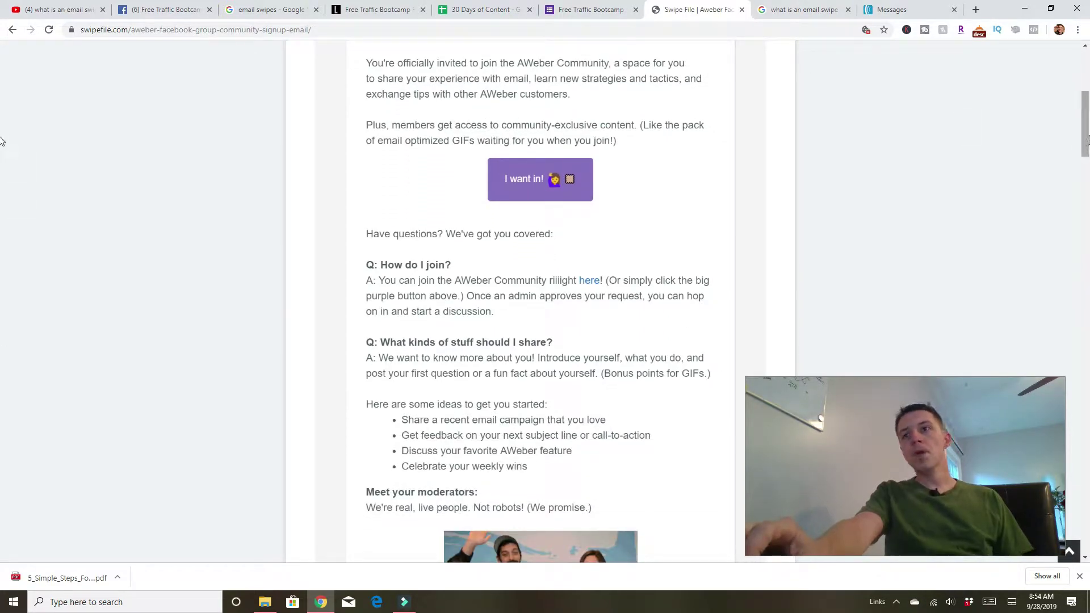
scroll(1, 140, "down", 6)
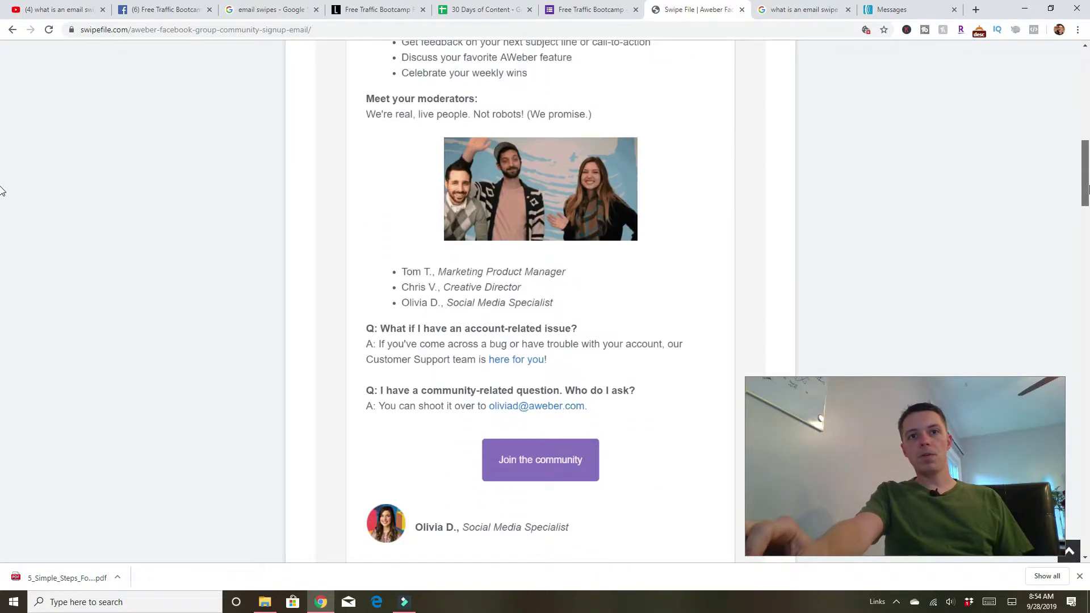
scroll(1, 193, "down", 3)
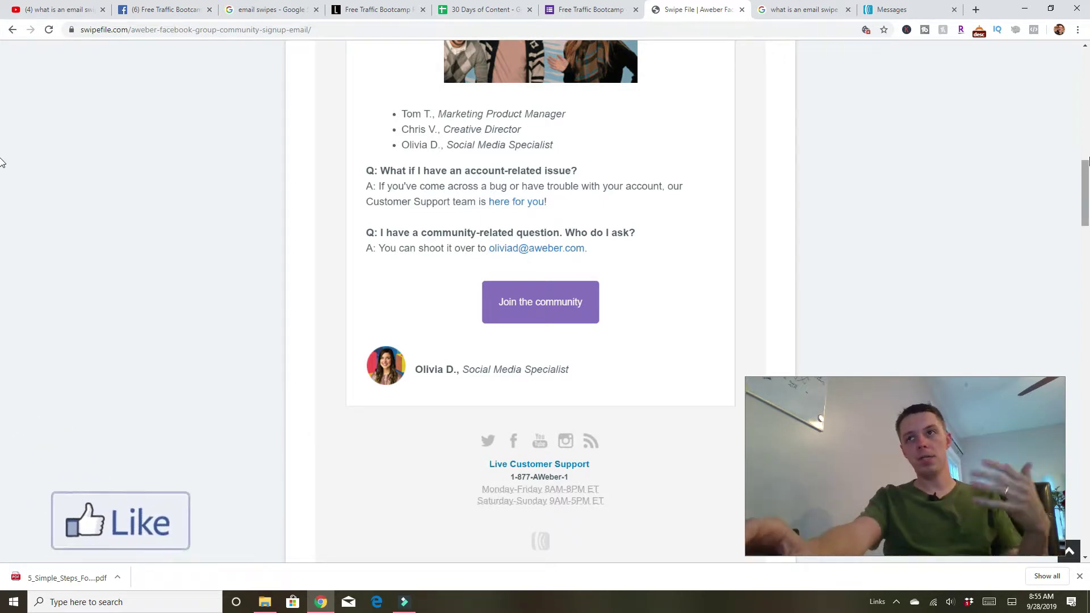
scroll(2, 170, "down", 5)
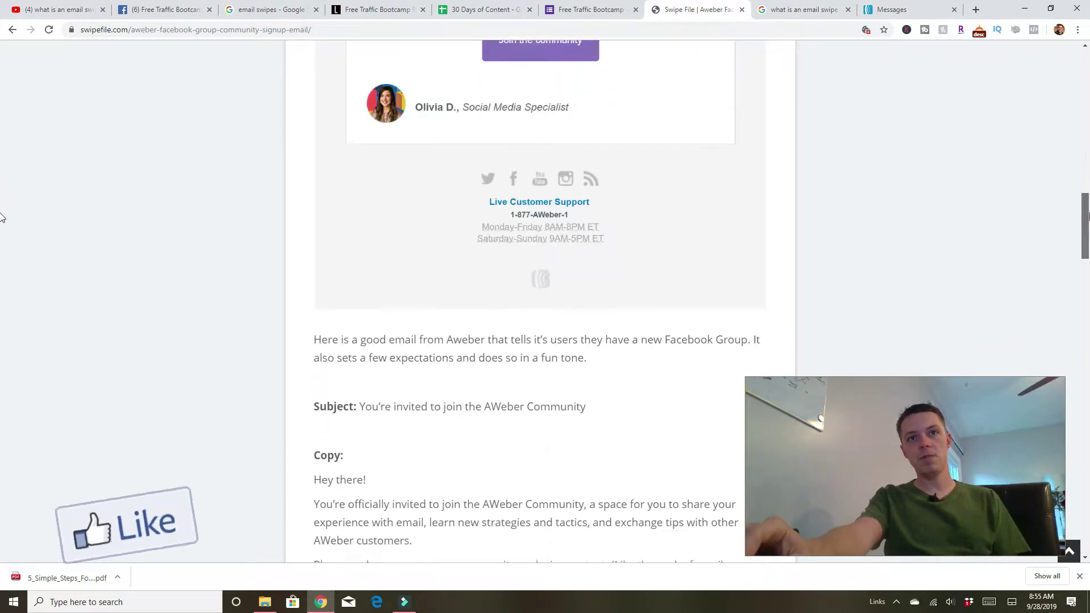
Select the email copy from 'Hey there!' down to the sign-off and copy it.
scroll(1, 227, "down", 5)
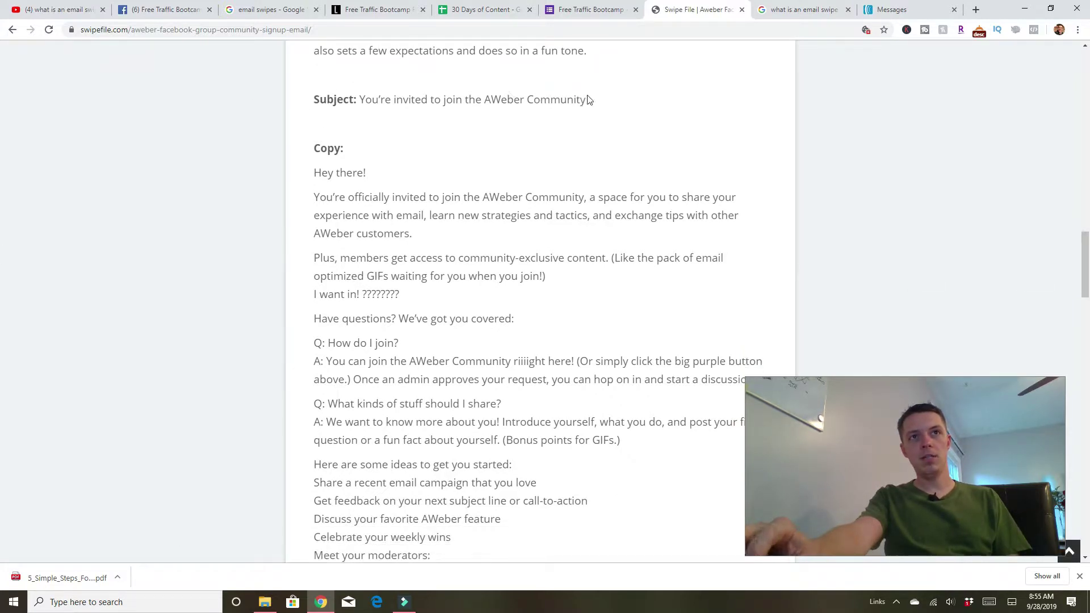
left_click_drag(414, 121, 372, 100)
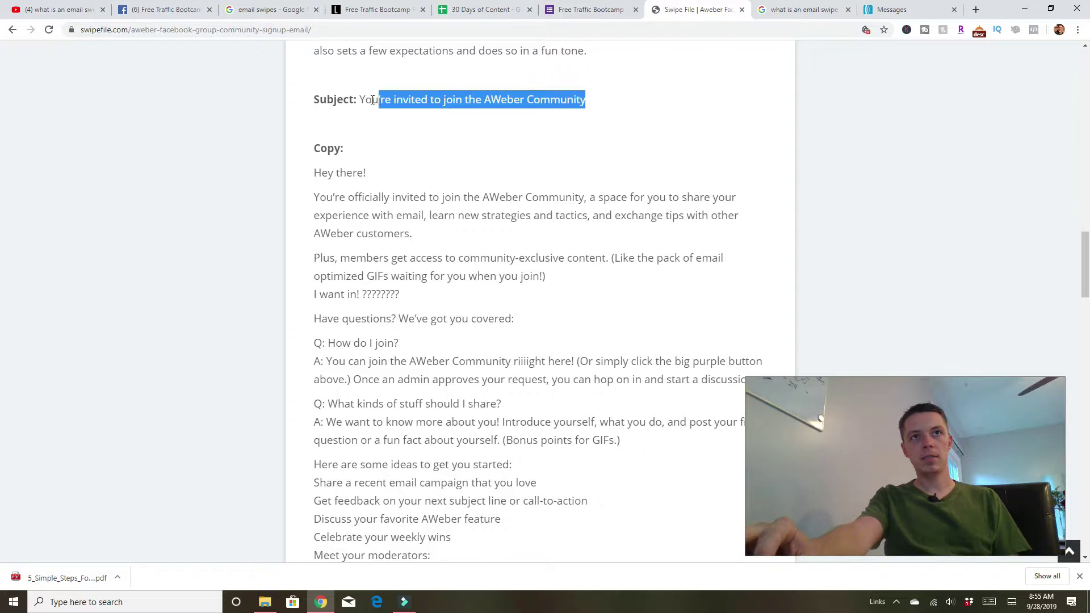
left_click(286, 111)
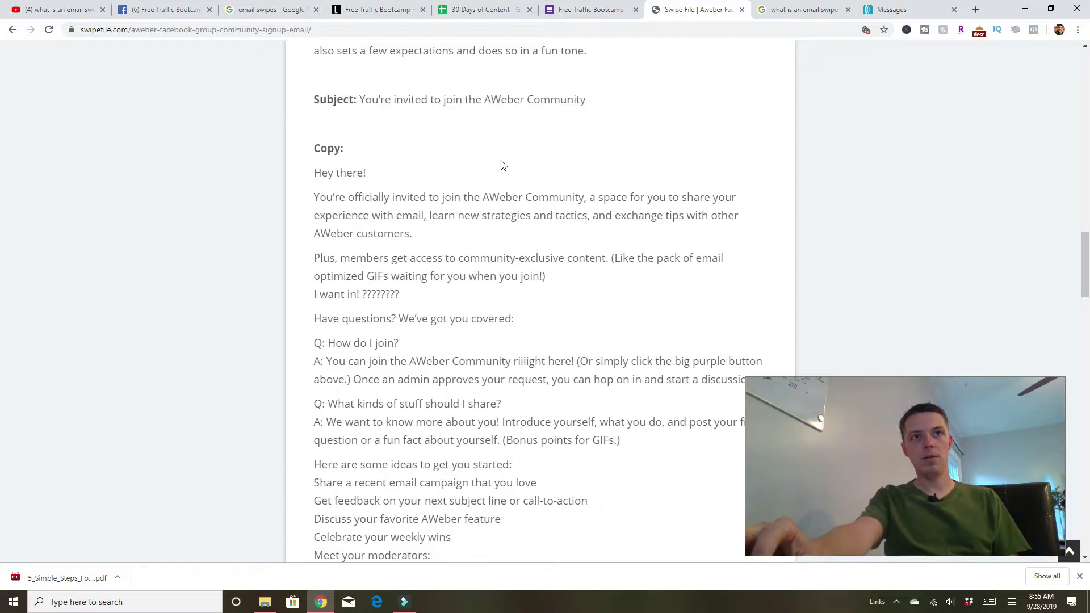
left_click_drag(1086, 252, 1087, 264)
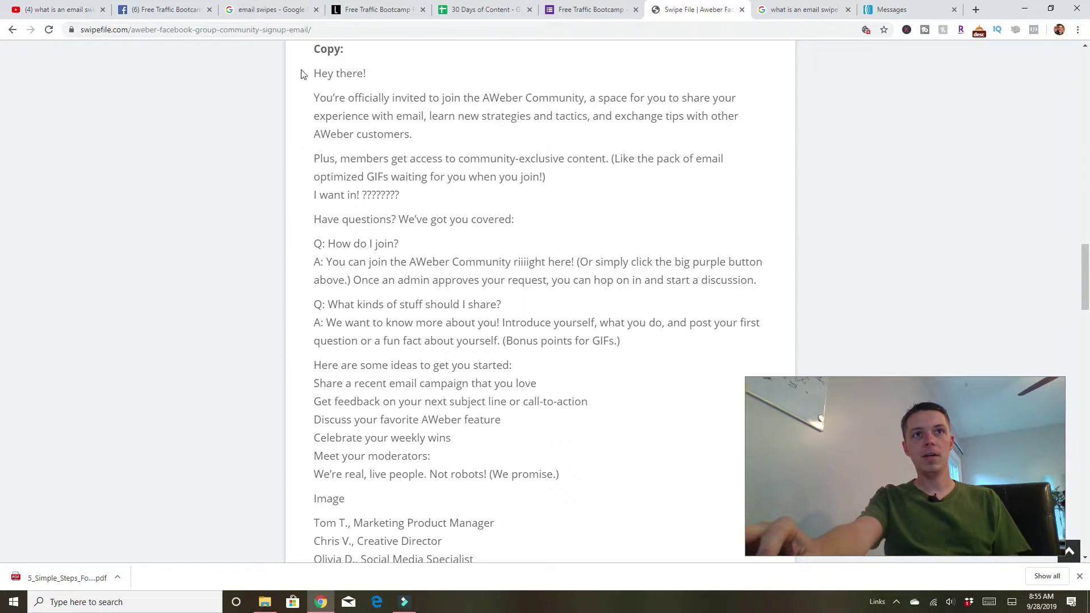
left_click_drag(314, 71, 577, 478)
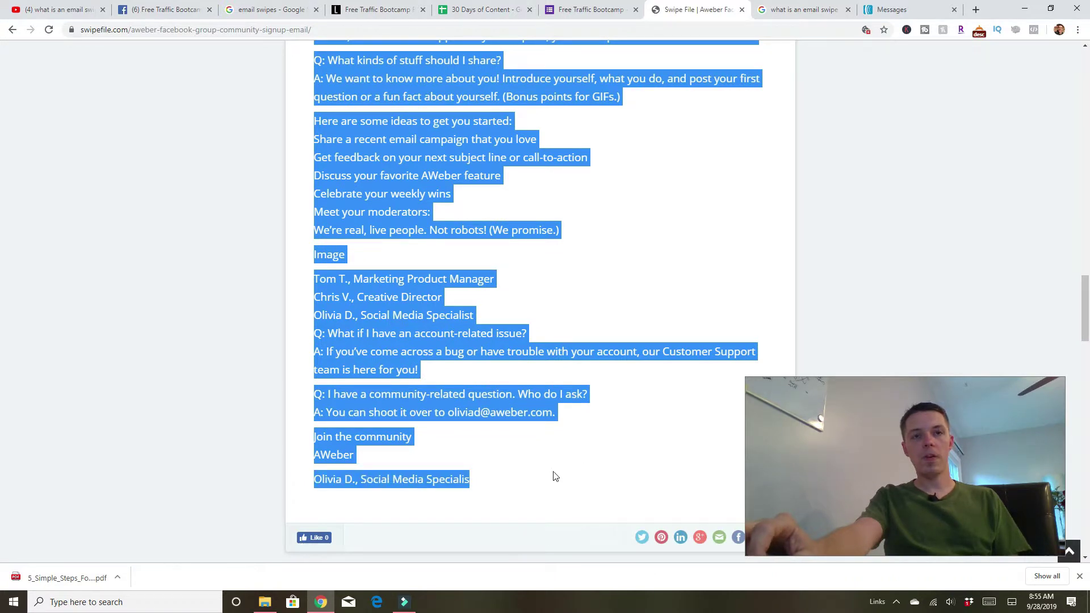
right_click(345, 315)
left_click(391, 326)
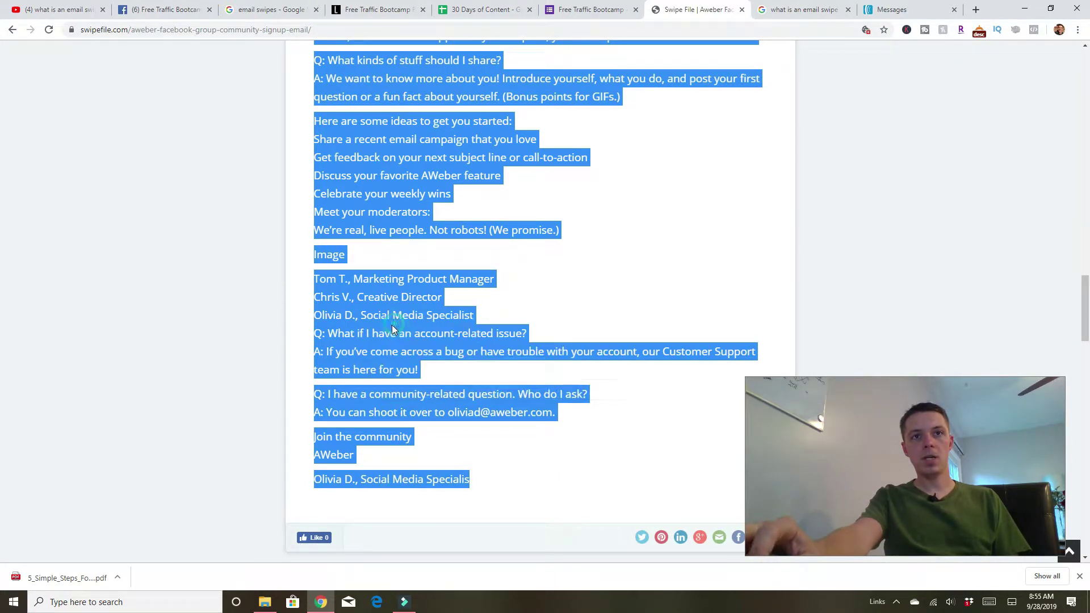
From the AWeber Messages drafts, create a new message with the Drag & Drop Email Builder.
left_click(903, 10)
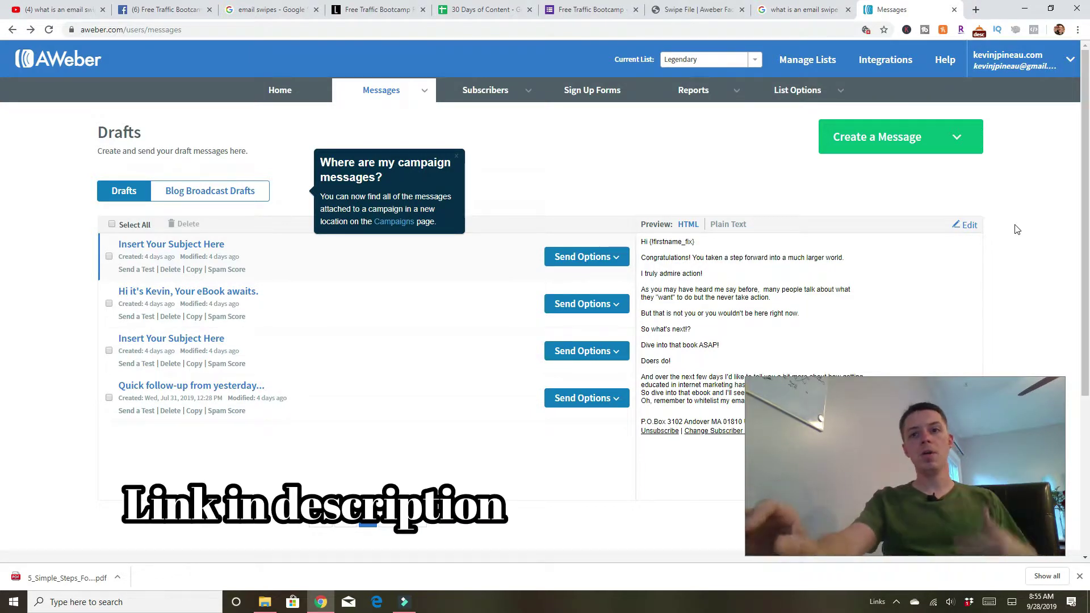
left_click(908, 141)
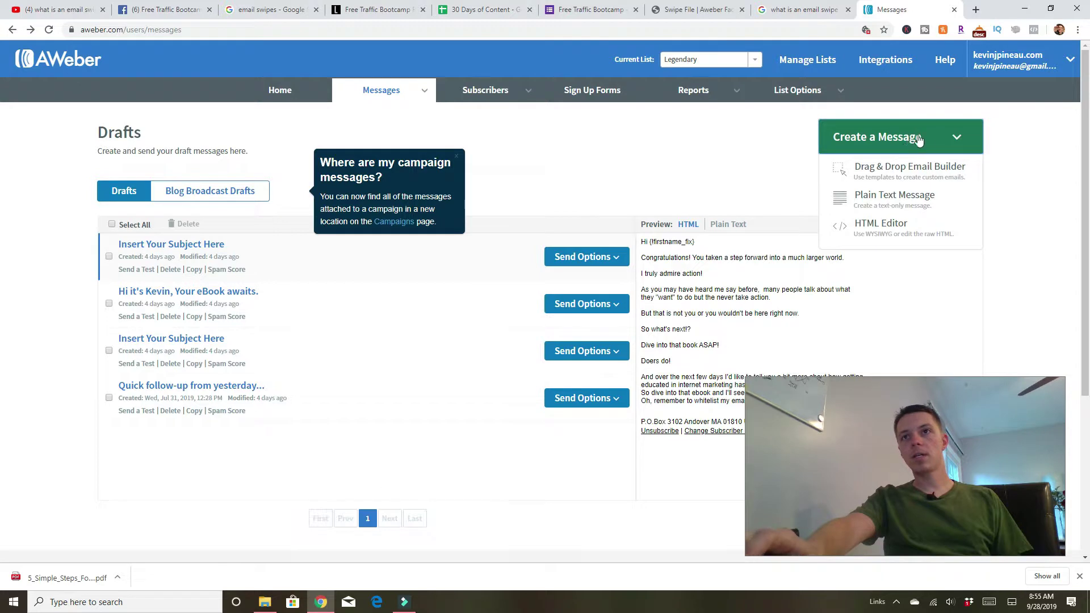
left_click(879, 174)
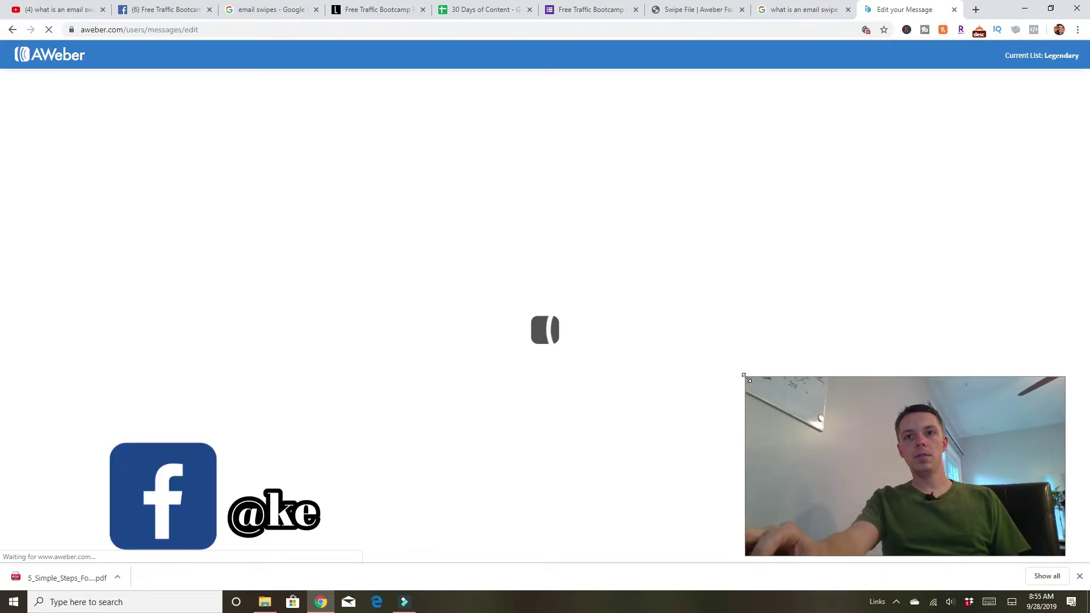
Paste the copied swipe text over the default thank-you paragraph in the message body.
left_click_drag(744, 377, 741, 377)
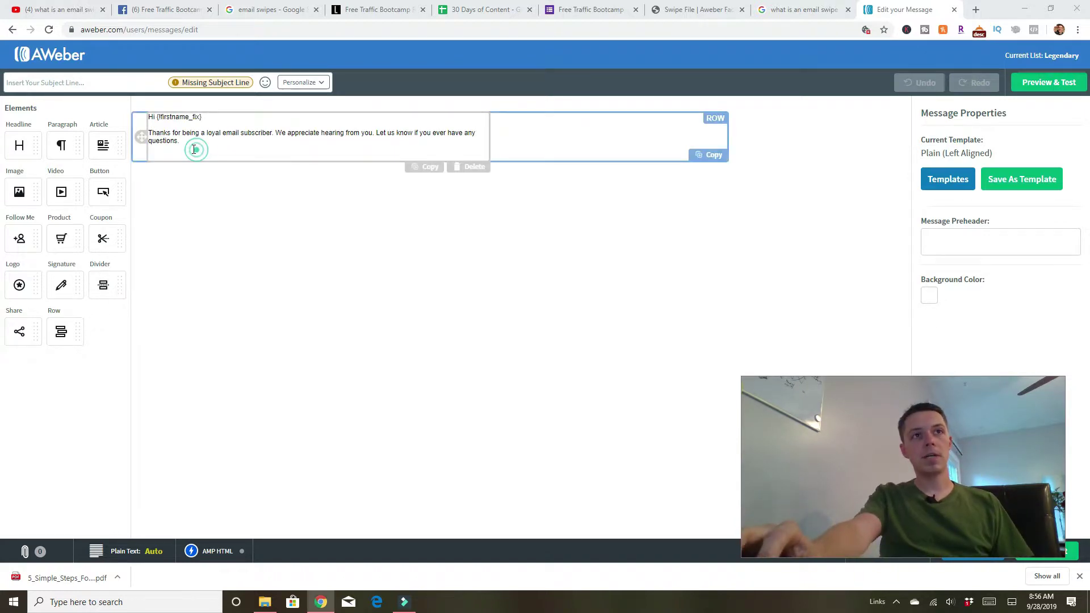
left_click_drag(195, 149, 137, 136)
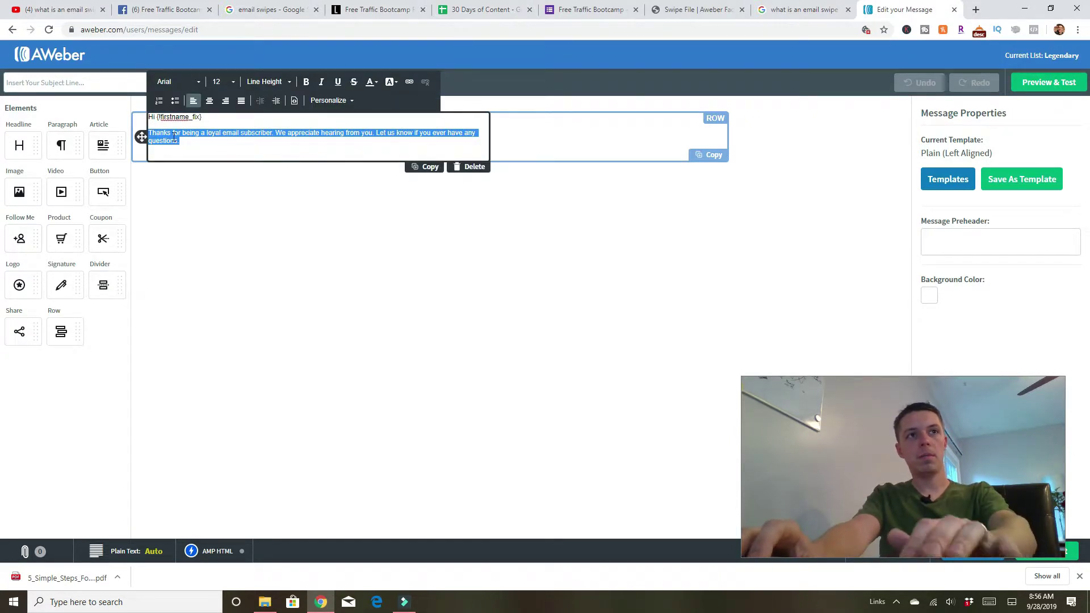
right_click(174, 136)
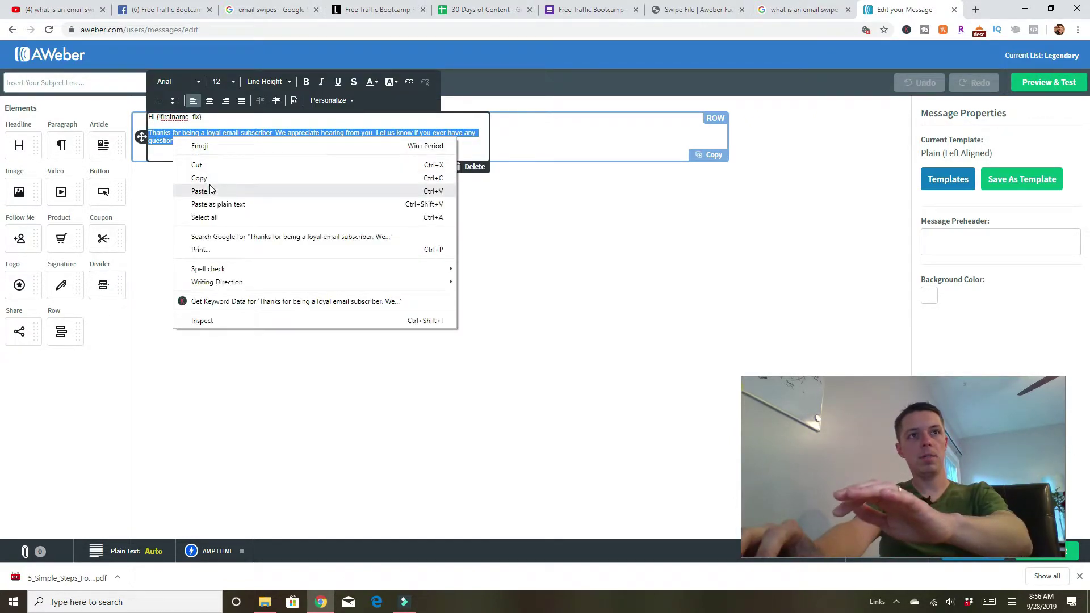
left_click(199, 191)
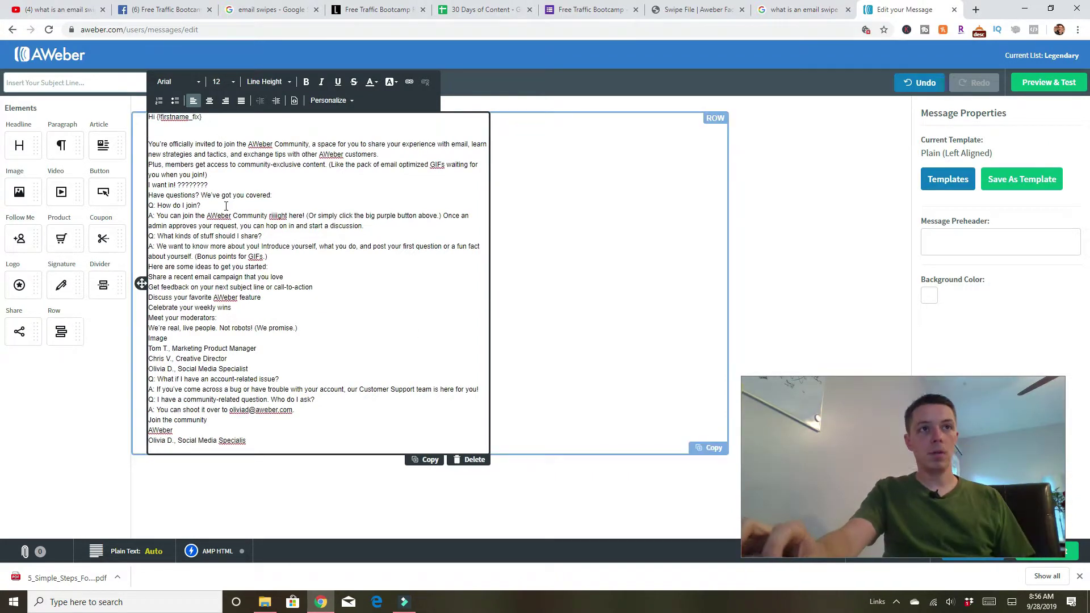
Insert blank lines before the Plus paragraph, 'I want in!' and 'Have questions?'.
left_click(149, 165)
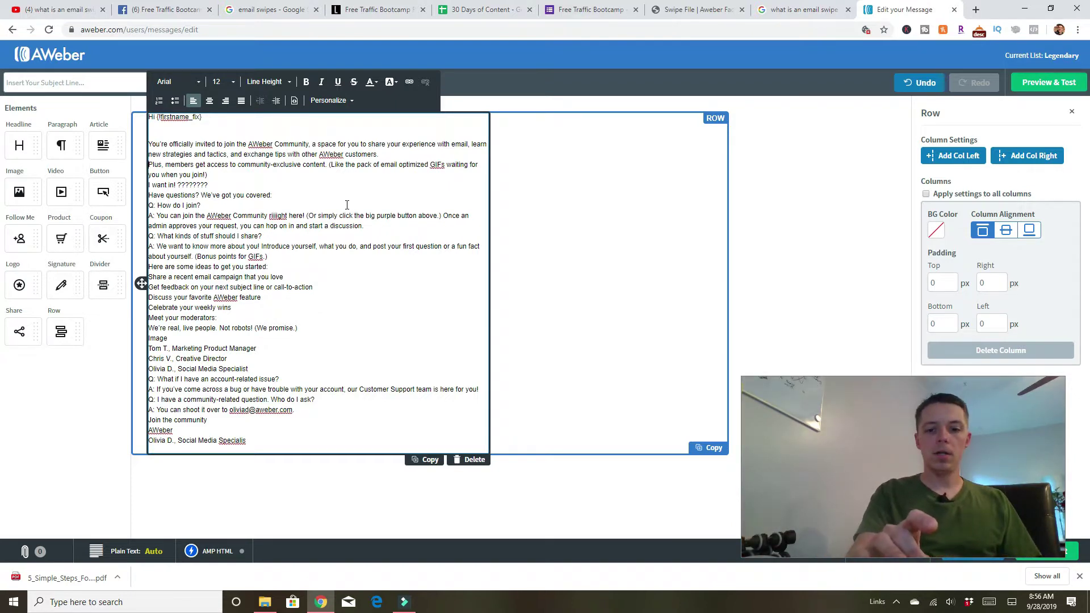
key("Return")
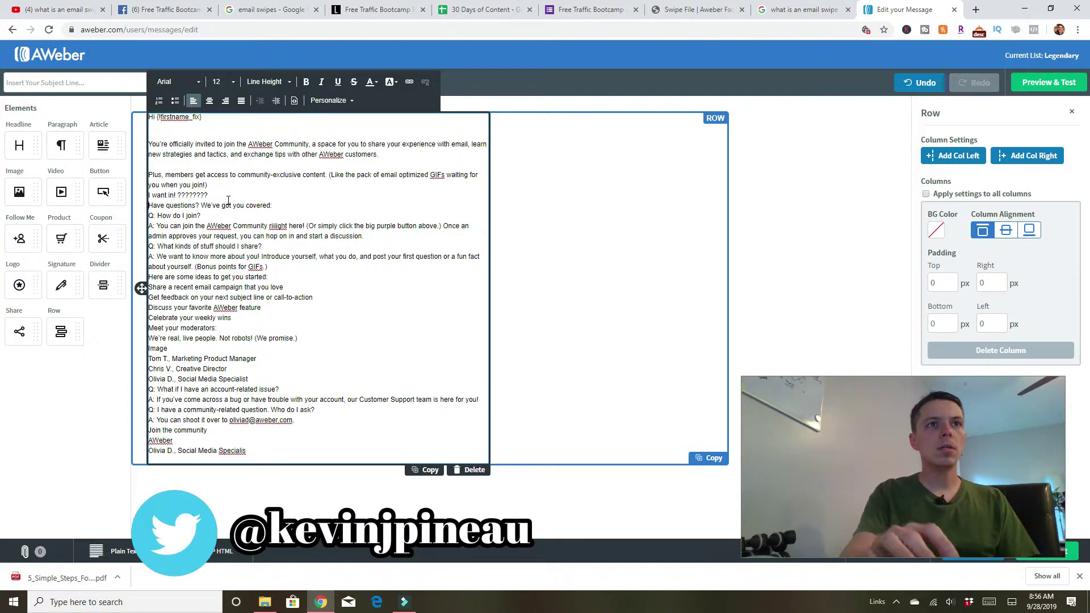
left_click(150, 195)
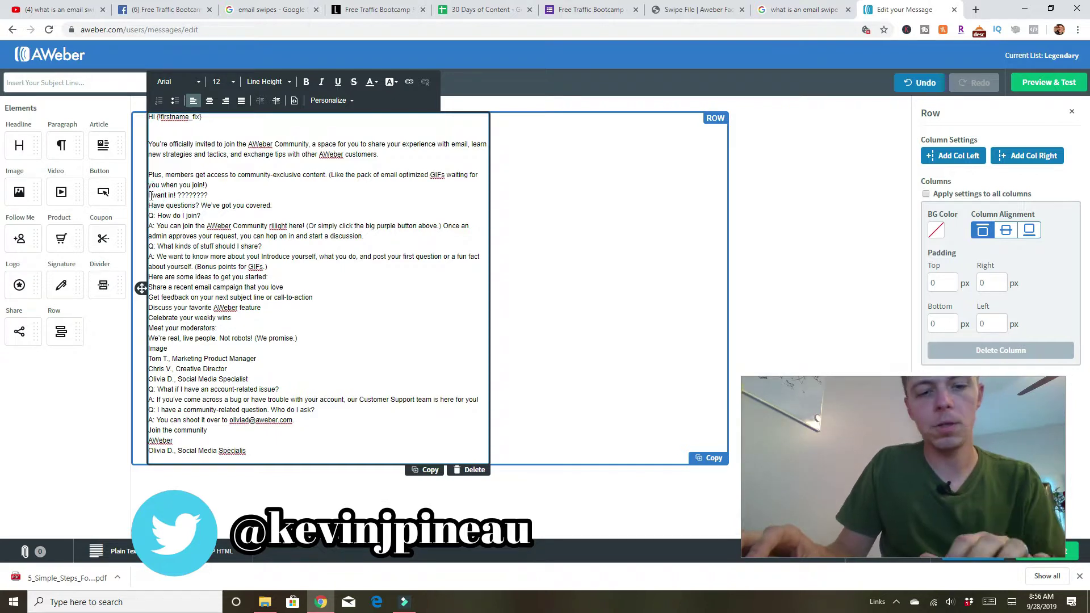
key("Return")
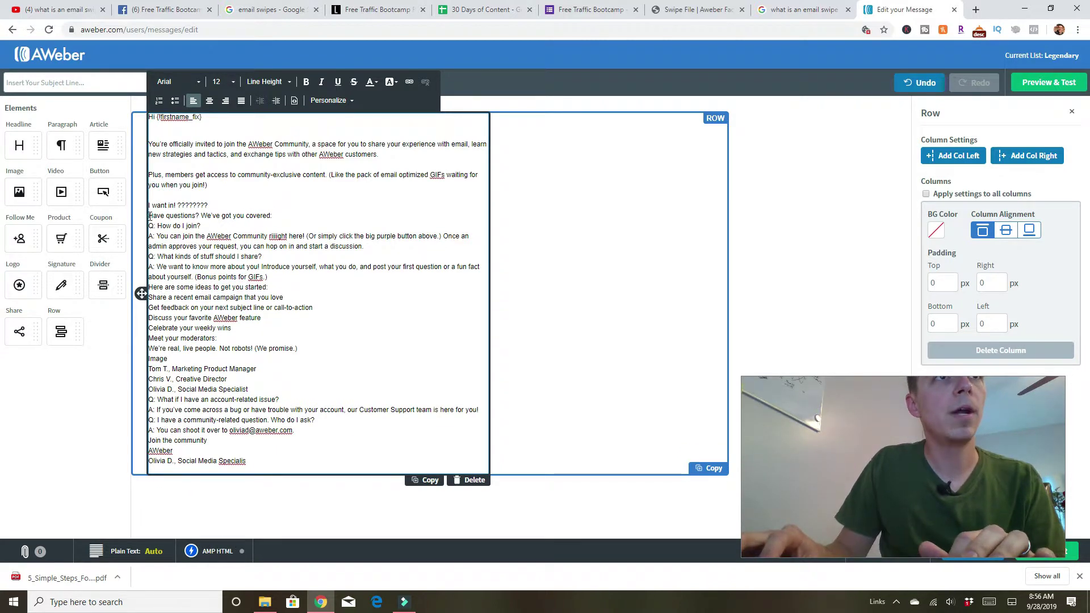
left_click(149, 216)
key("Return")
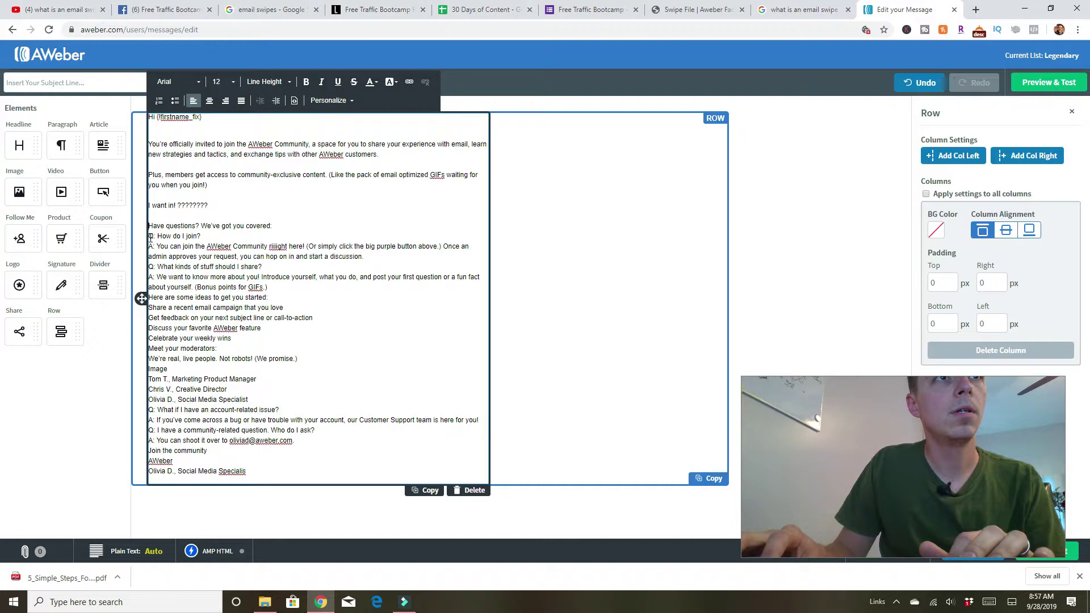
Add blank lines between the Q&A items, including before 'Q: How do I join?' and the second question.
left_click(150, 236)
key("Return")
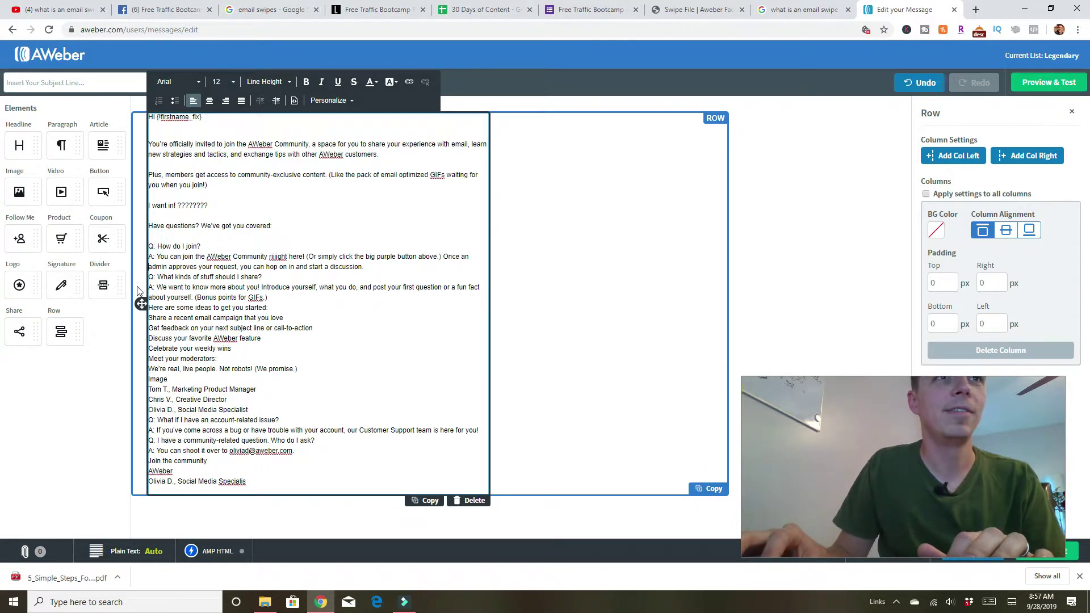
key("Return")
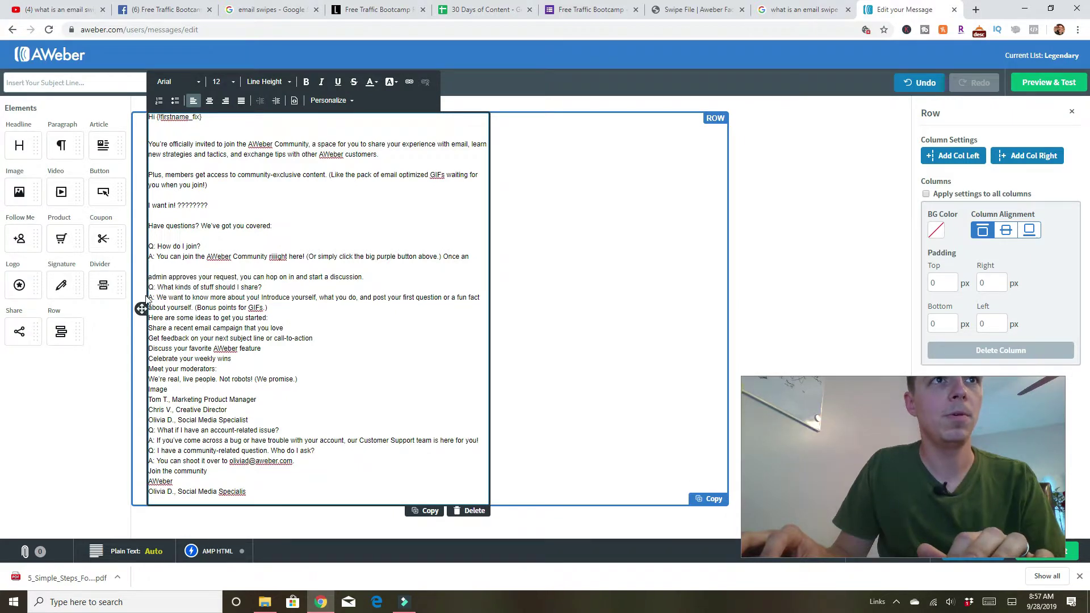
key("BackSpace")
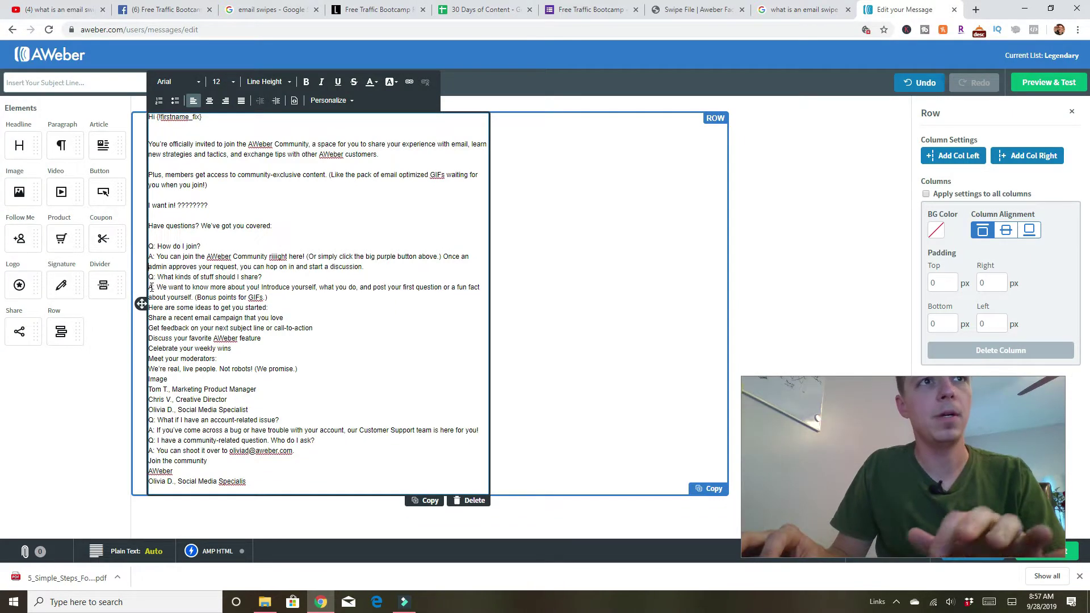
key("Return")
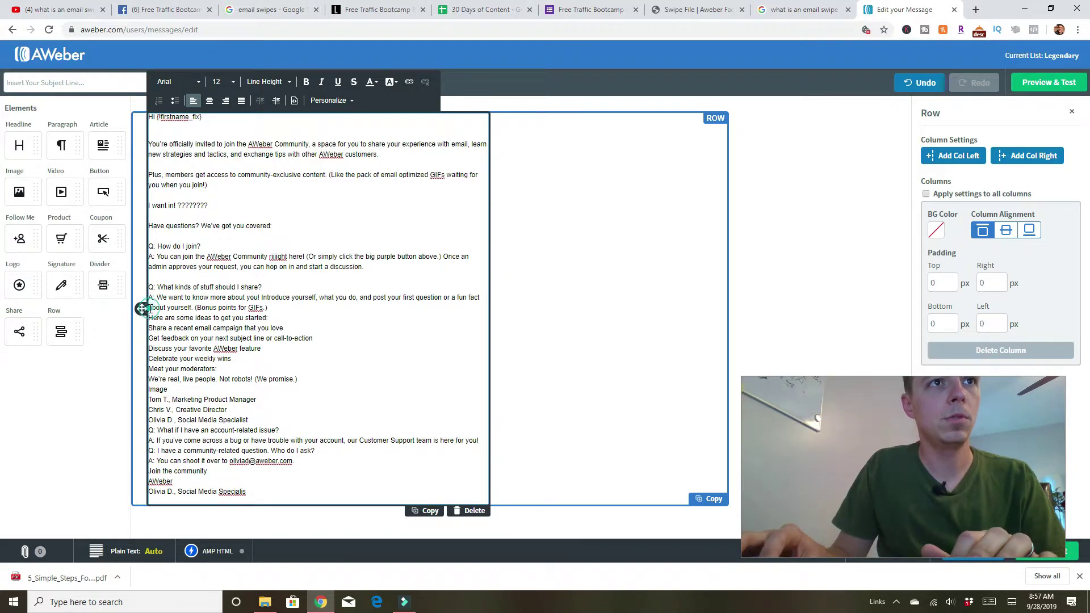
key("Return")
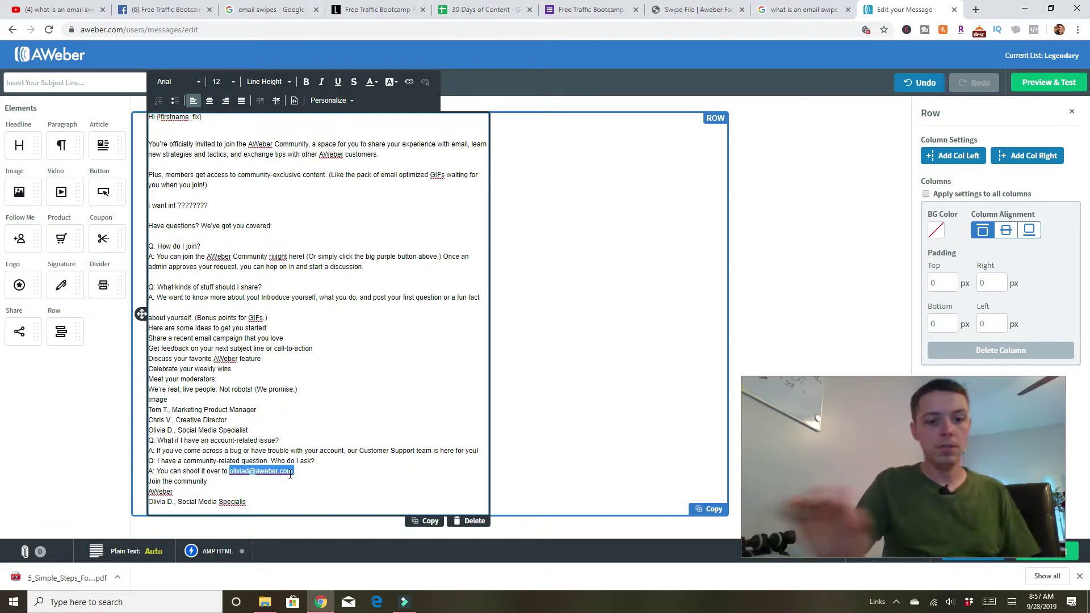
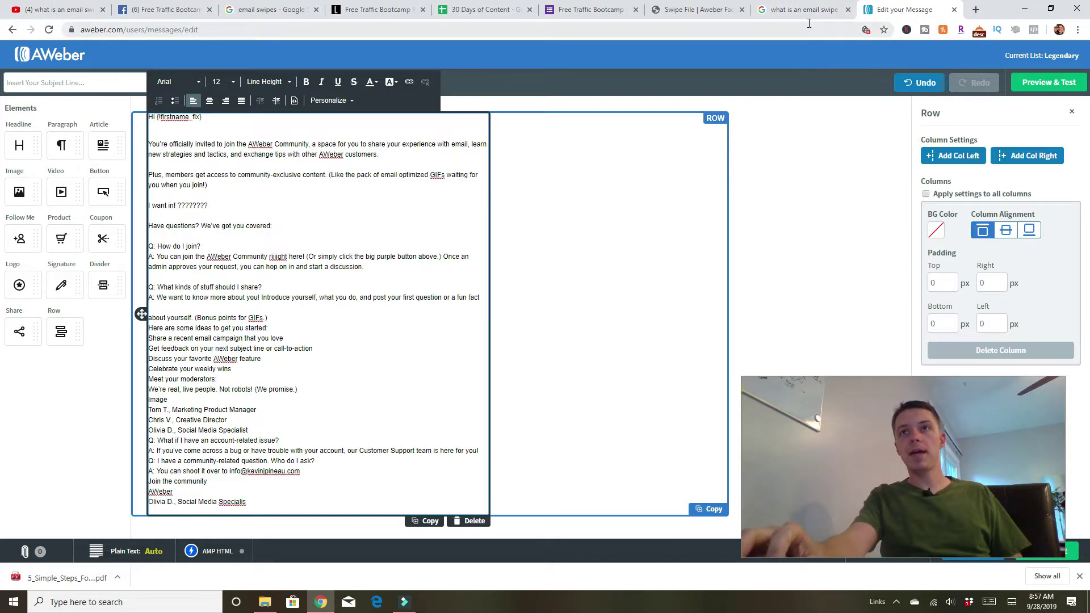
Replace the contact email in the last answer with the creator's own address, then return to the Google results.
left_click(816, 7)
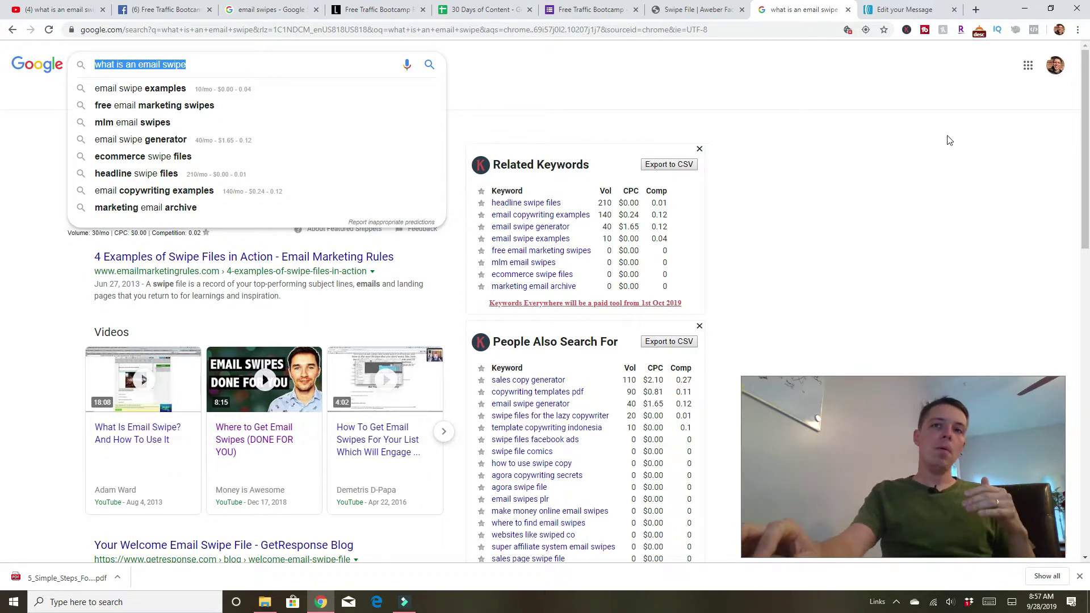
double_click(745, 380)
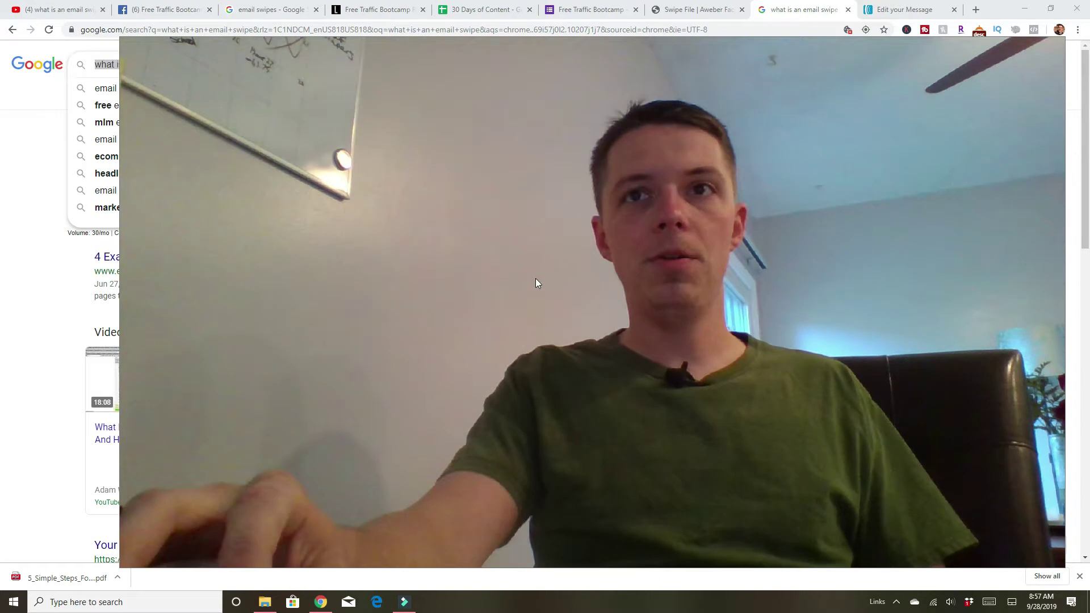
left_click_drag(536, 278, 504, 285)
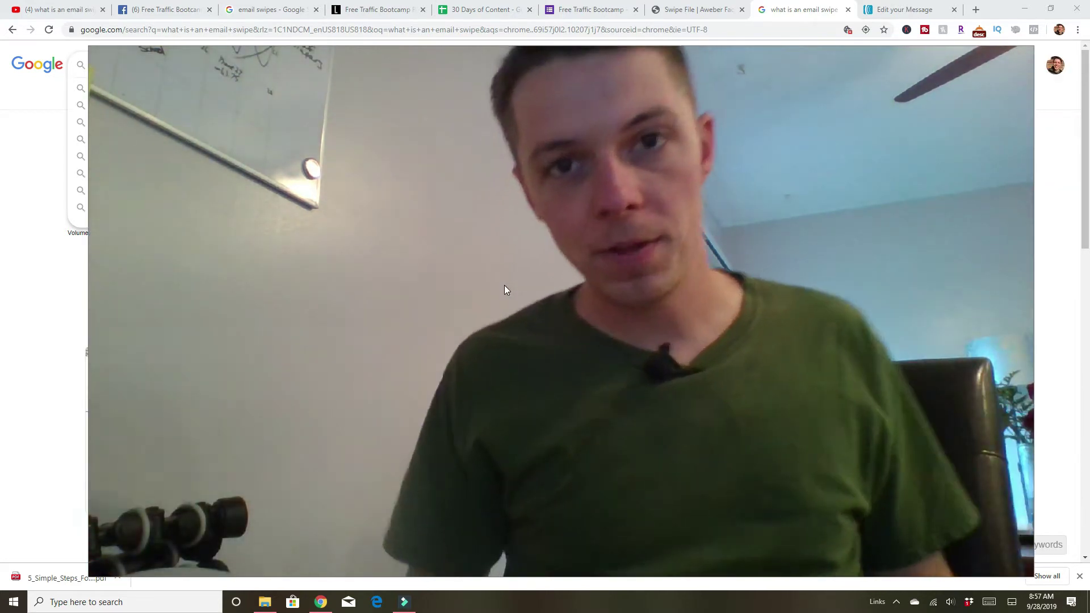